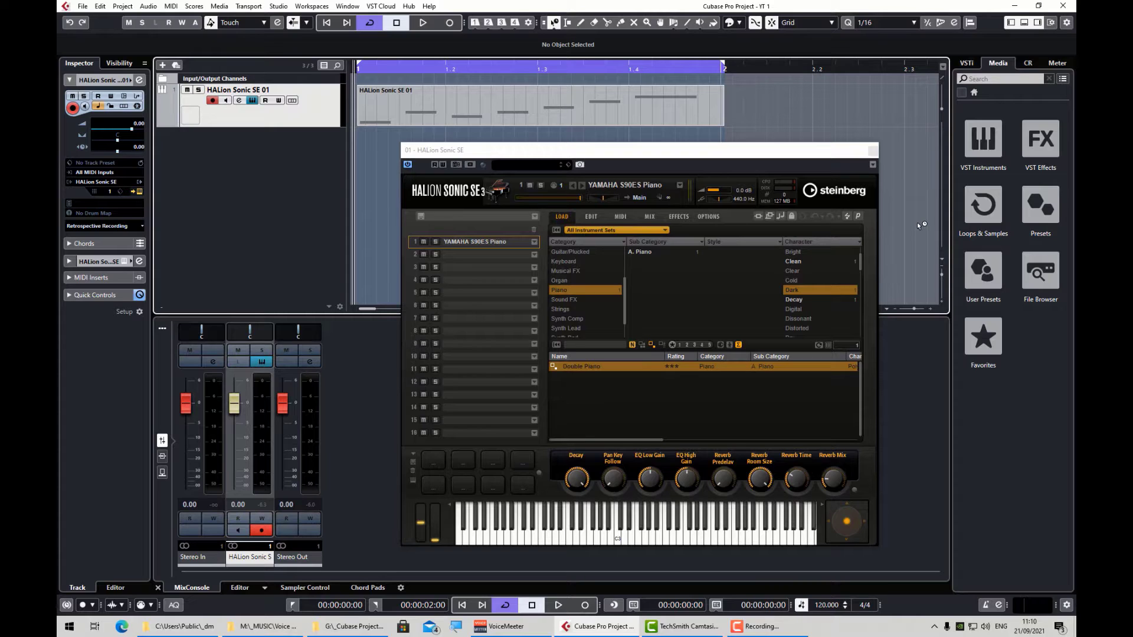
- Close the HALion Sonic SE instrument window, open the HALion Sonic SE 01 MIDI part for note editing and play it back
click(873, 151)
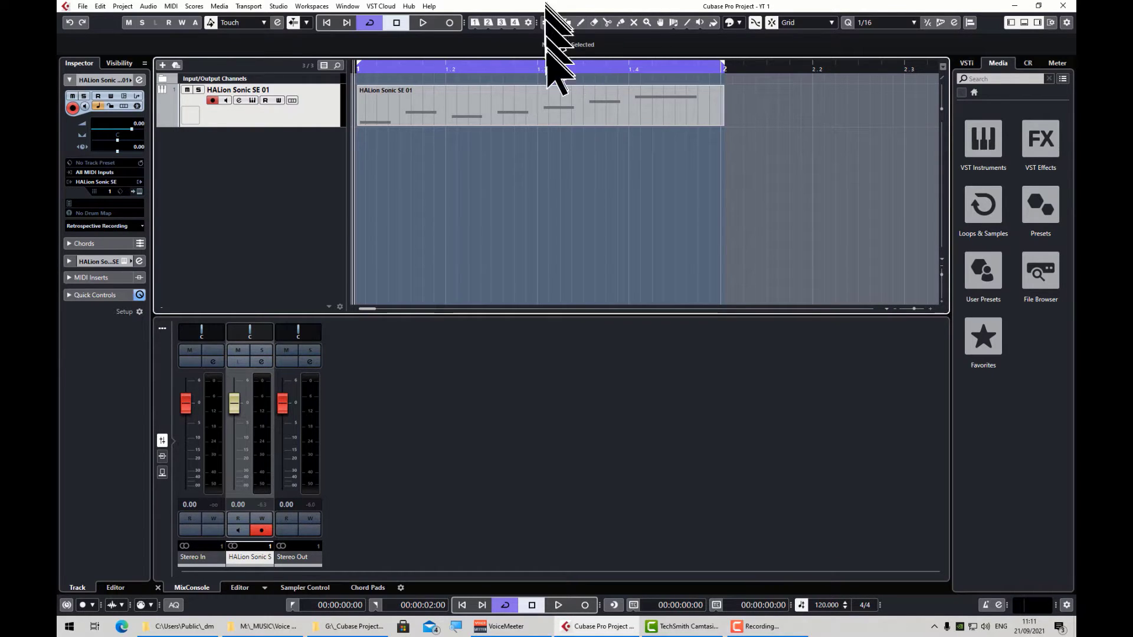
double_click(550, 95)
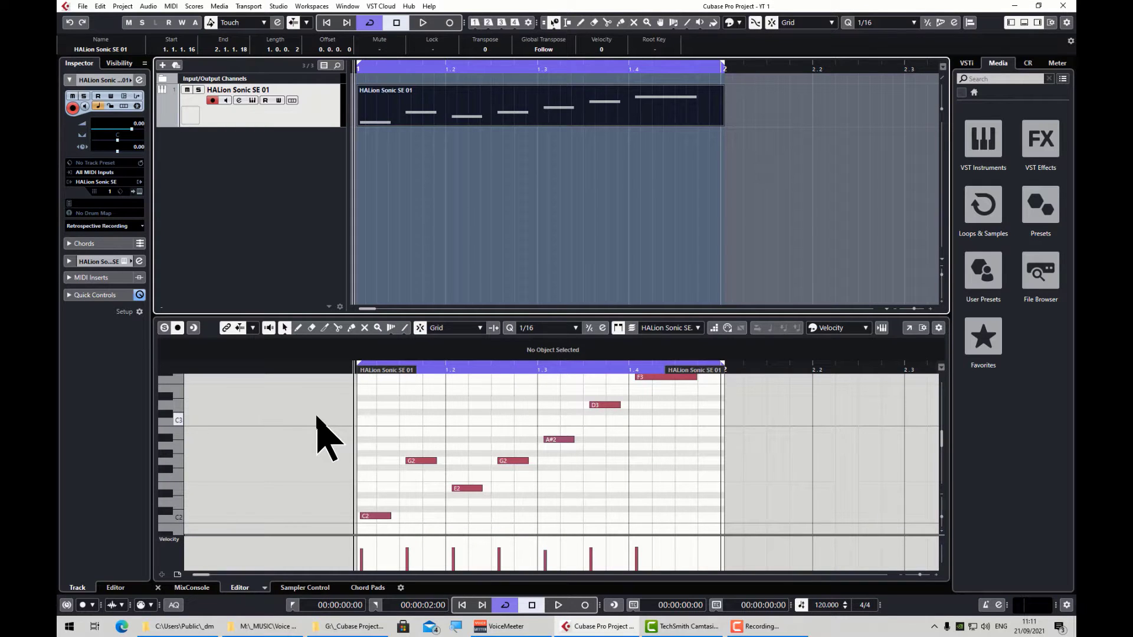
key(space)
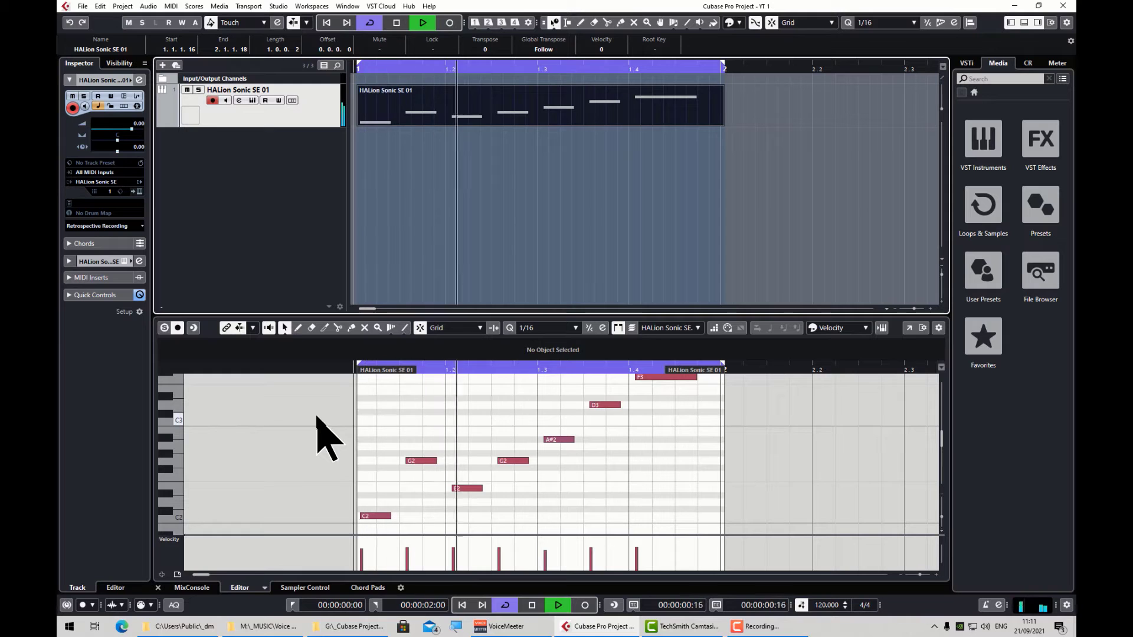
key(space)
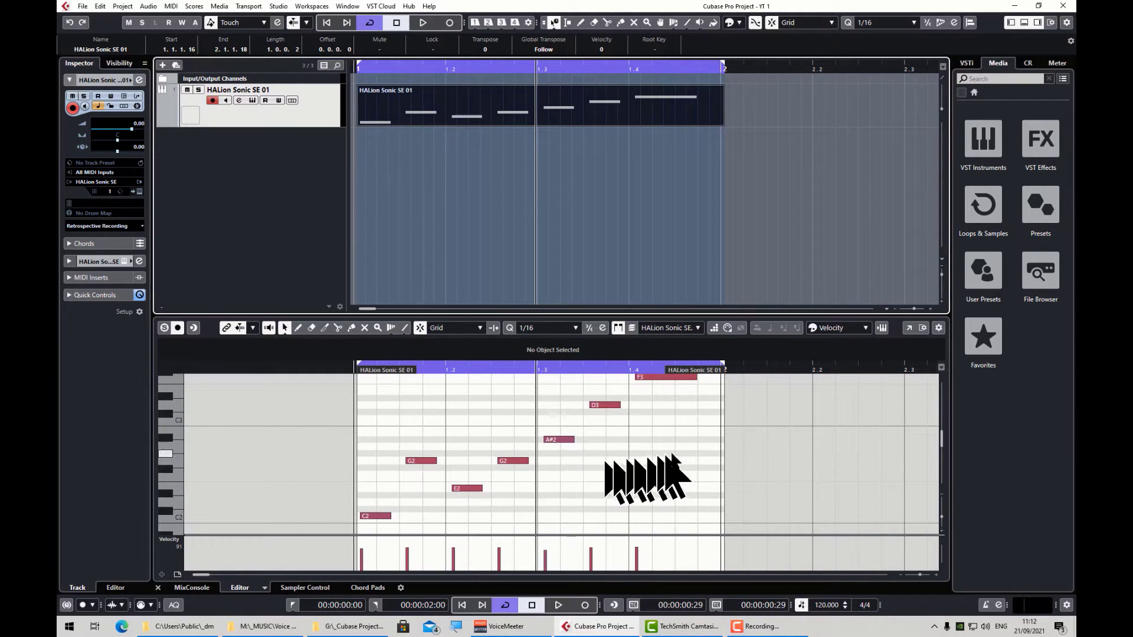
scroll(744, 460, up, 2)
scroll(743, 458, down, 2)
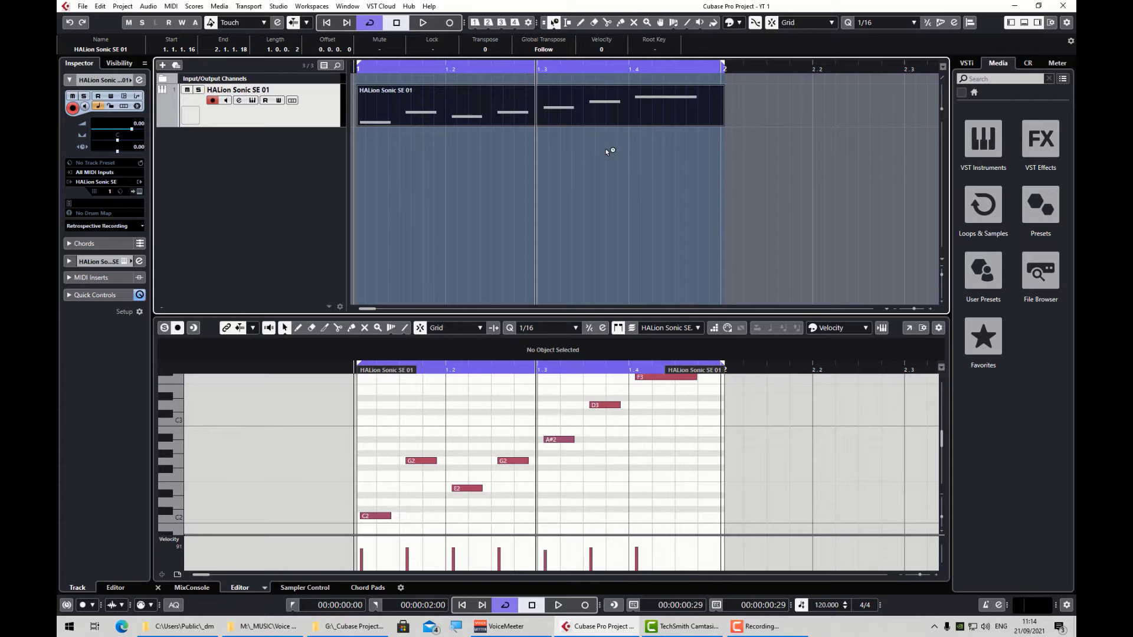
- Render the HALion Sonic SE 01 MIDI part in place to audio with the current settings
right_click(598, 95)
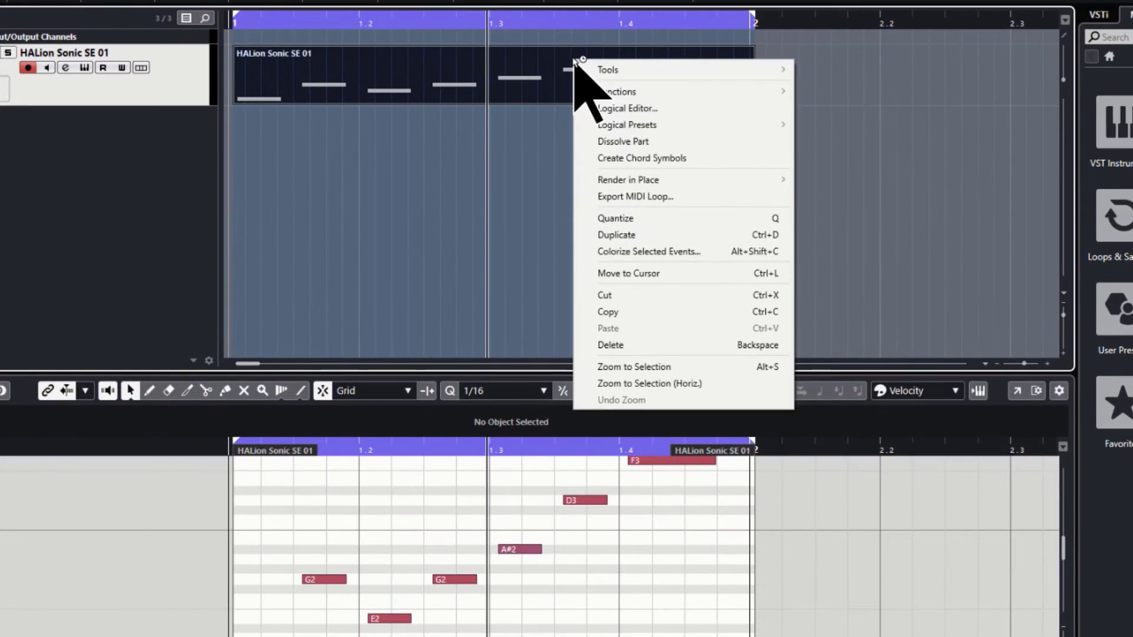
mouse_move(637, 180)
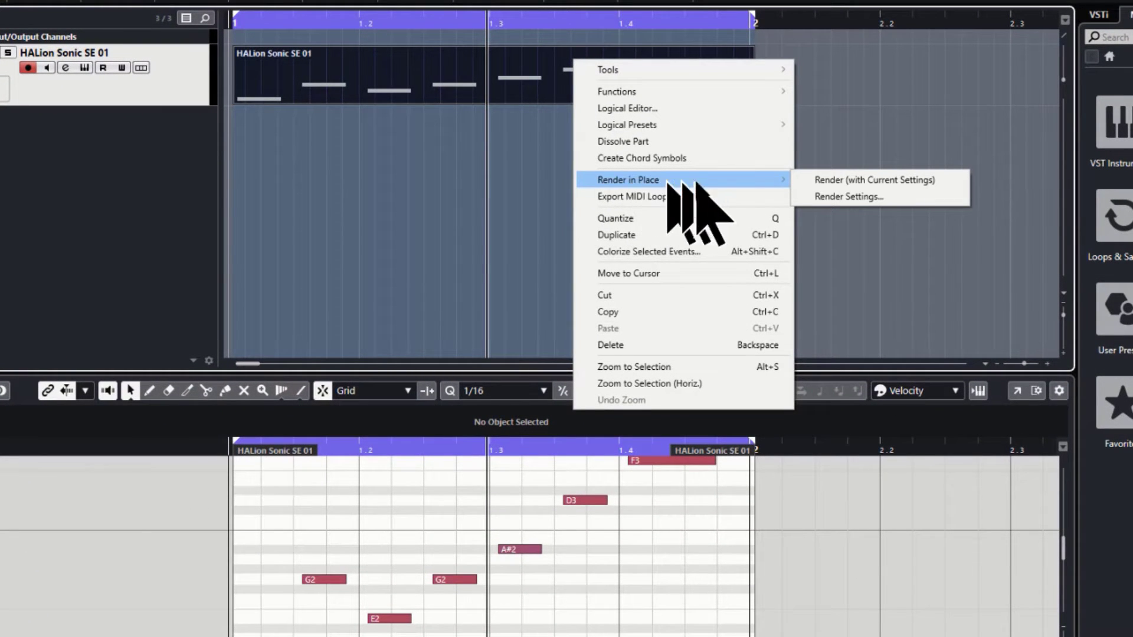
click(834, 183)
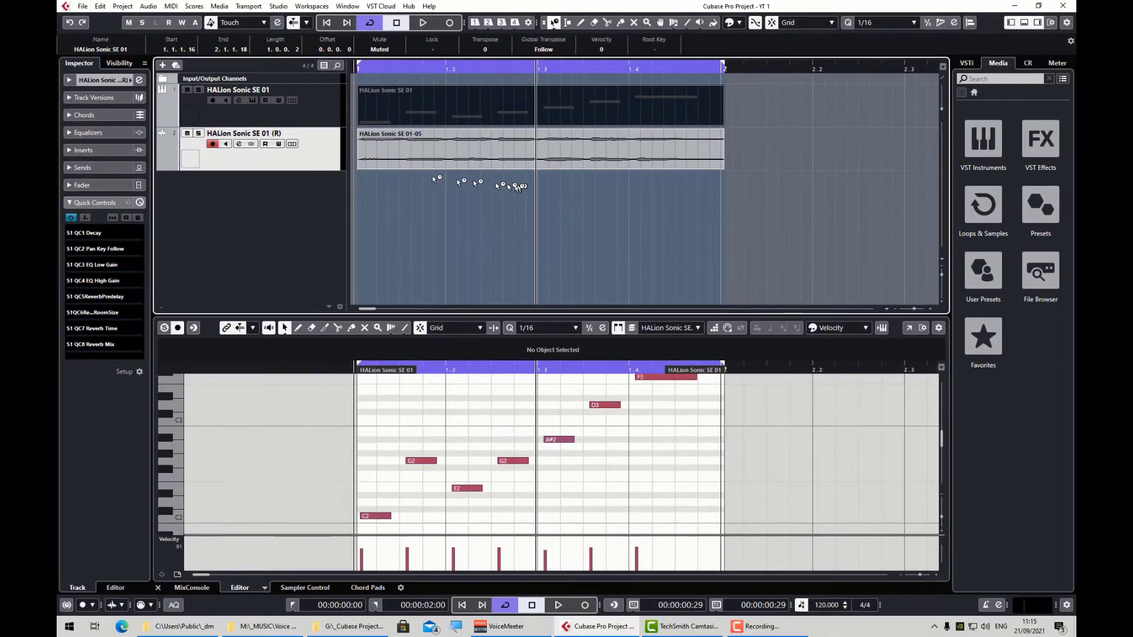
- Mute the original HALion Sonic SE 01 instrument track and play back the rendered audio
click(188, 90)
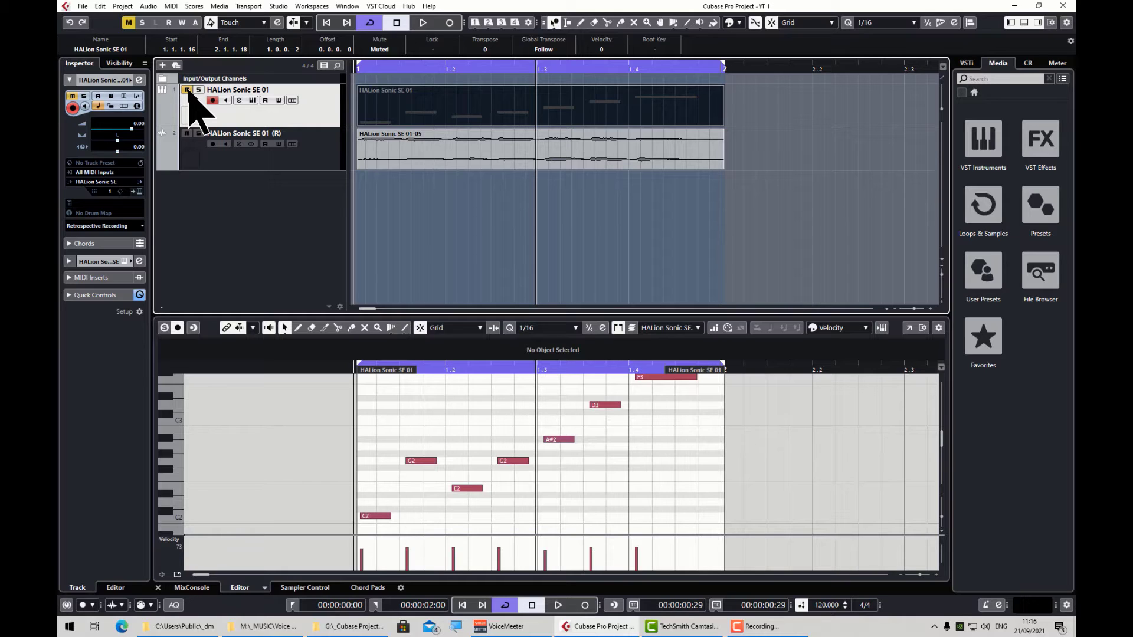
key(space)
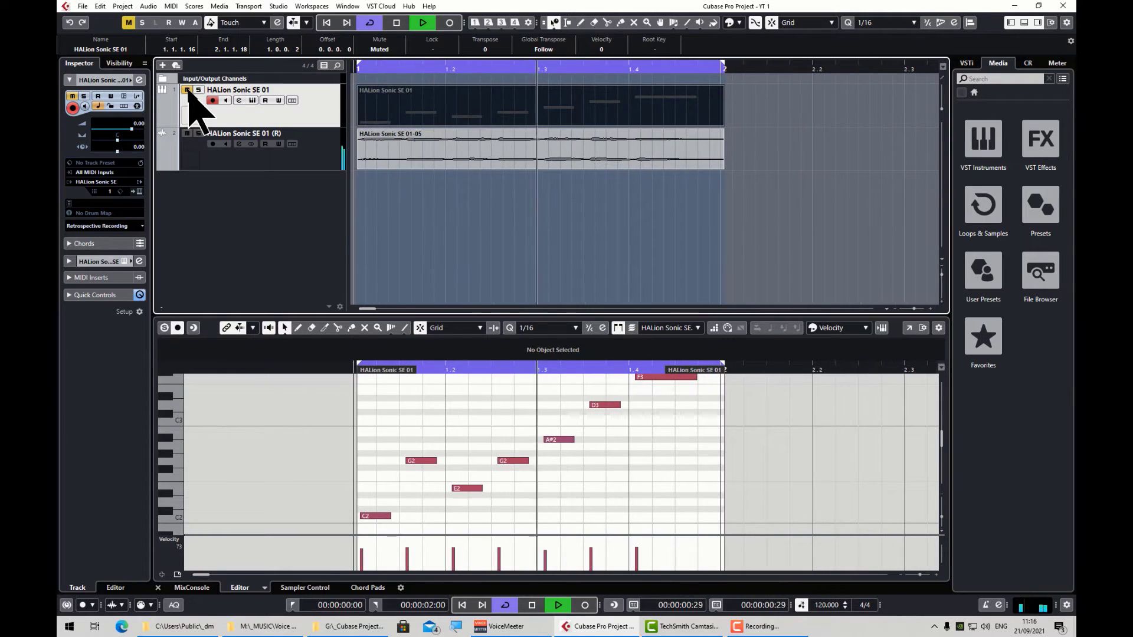
key(space)
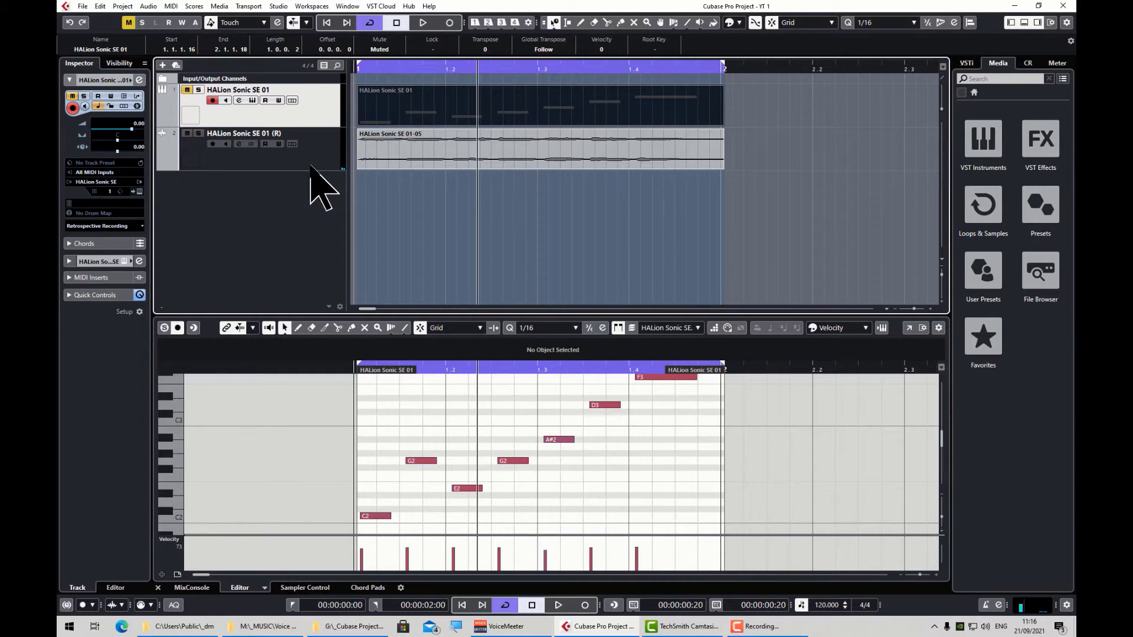
- Duplicate the rendered audio track HALion Sonic SE 01 (R)
click(328, 139)
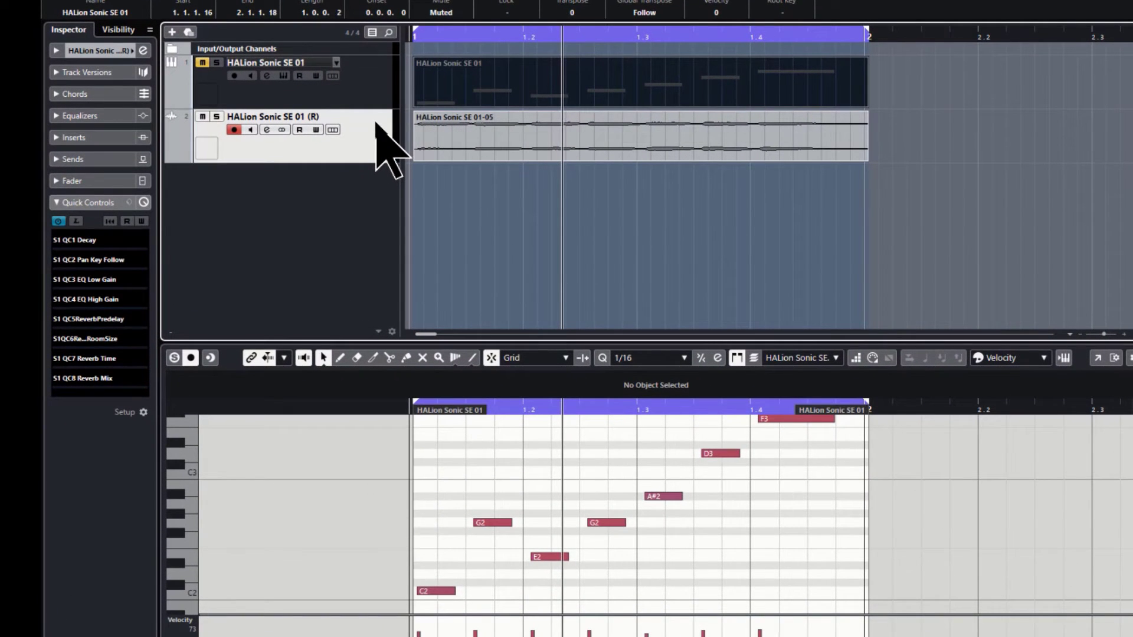
right_click(377, 124)
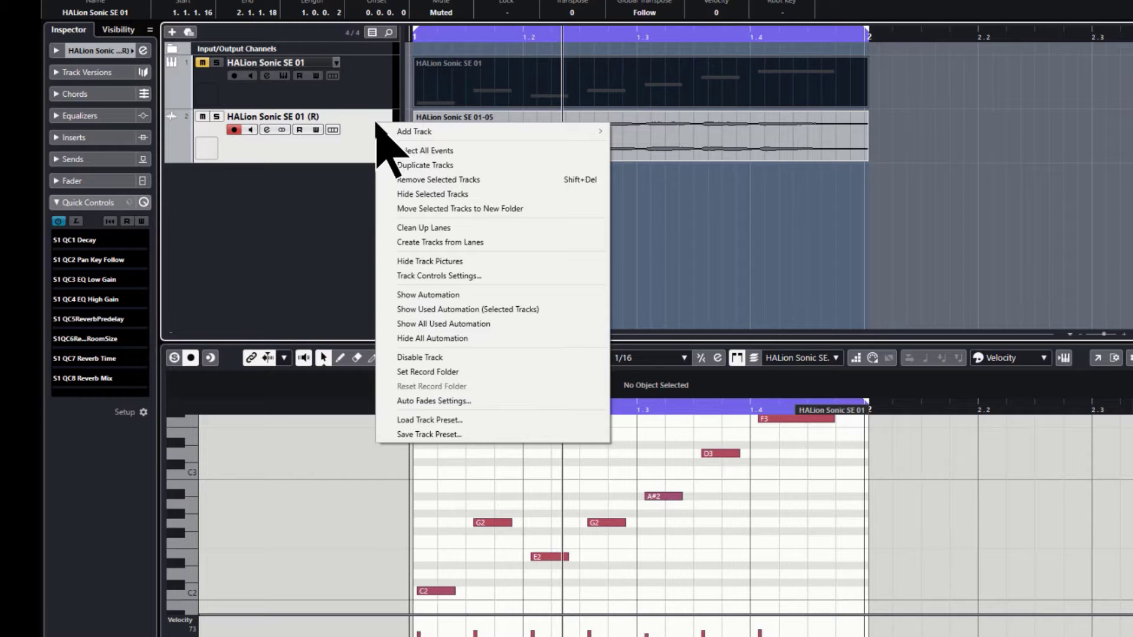
click(425, 165)
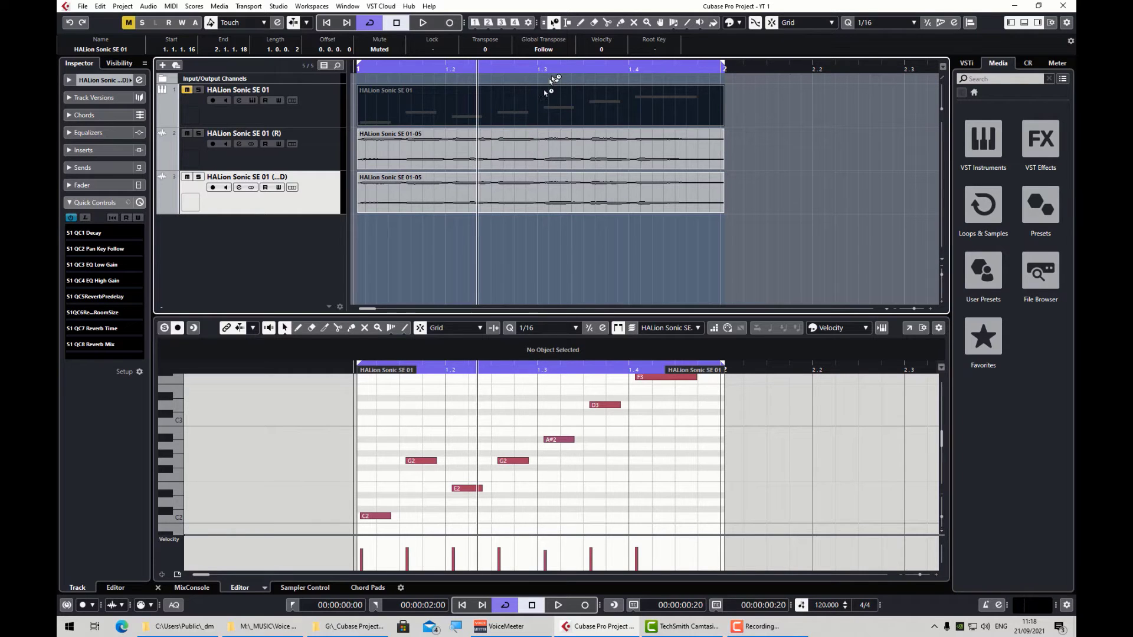
- Open the Time Stretch process for the audio event on the duplicated track
click(564, 164)
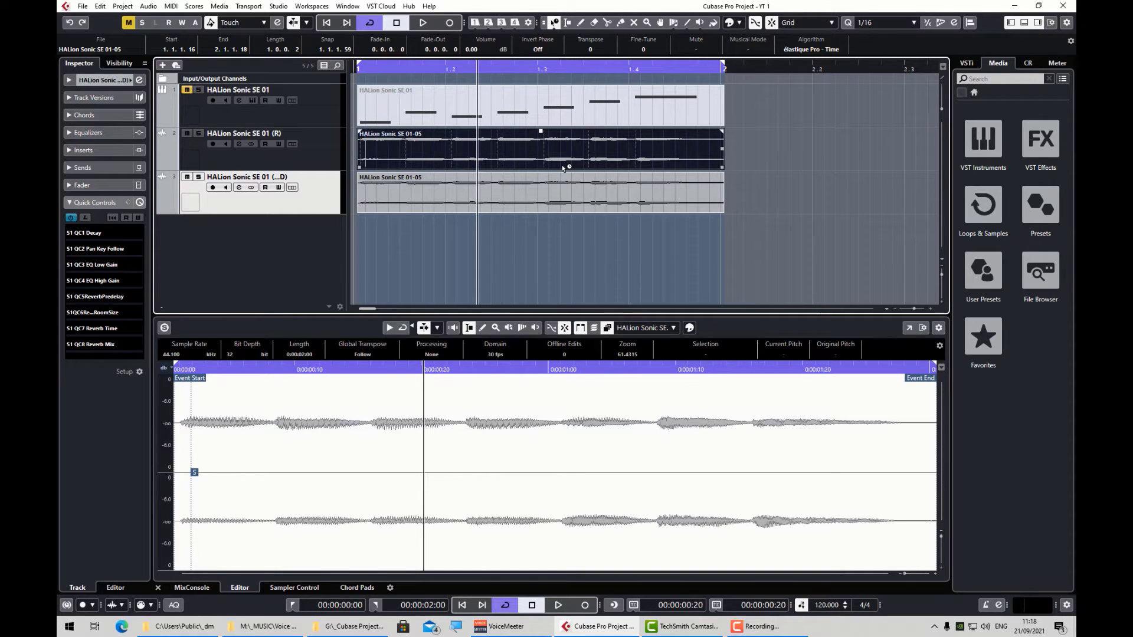
click(582, 193)
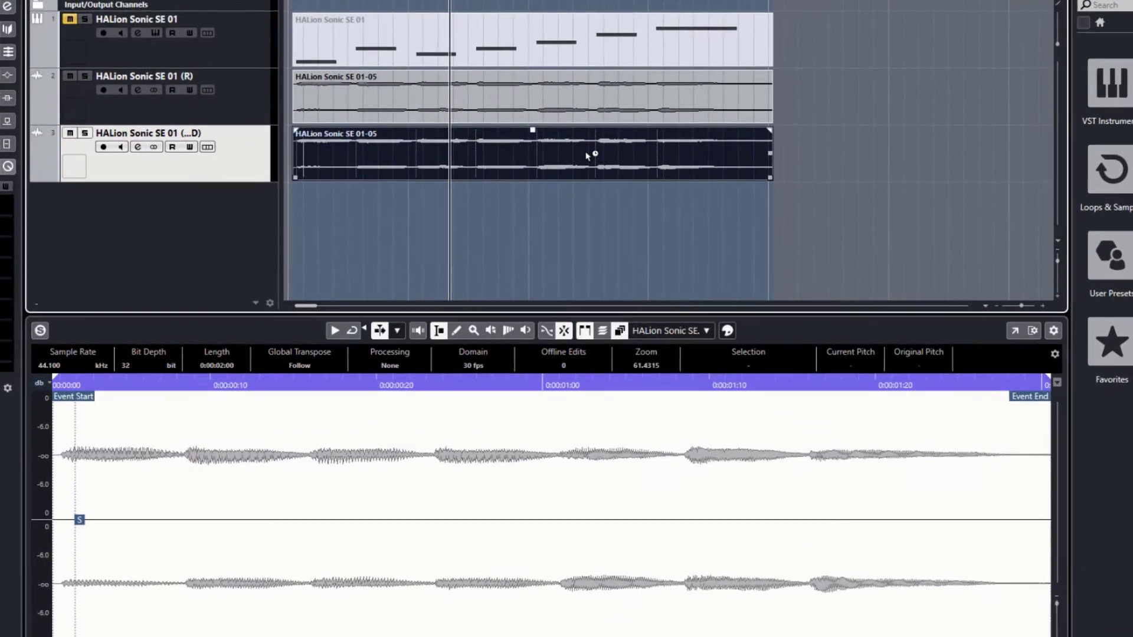
right_click(582, 193)
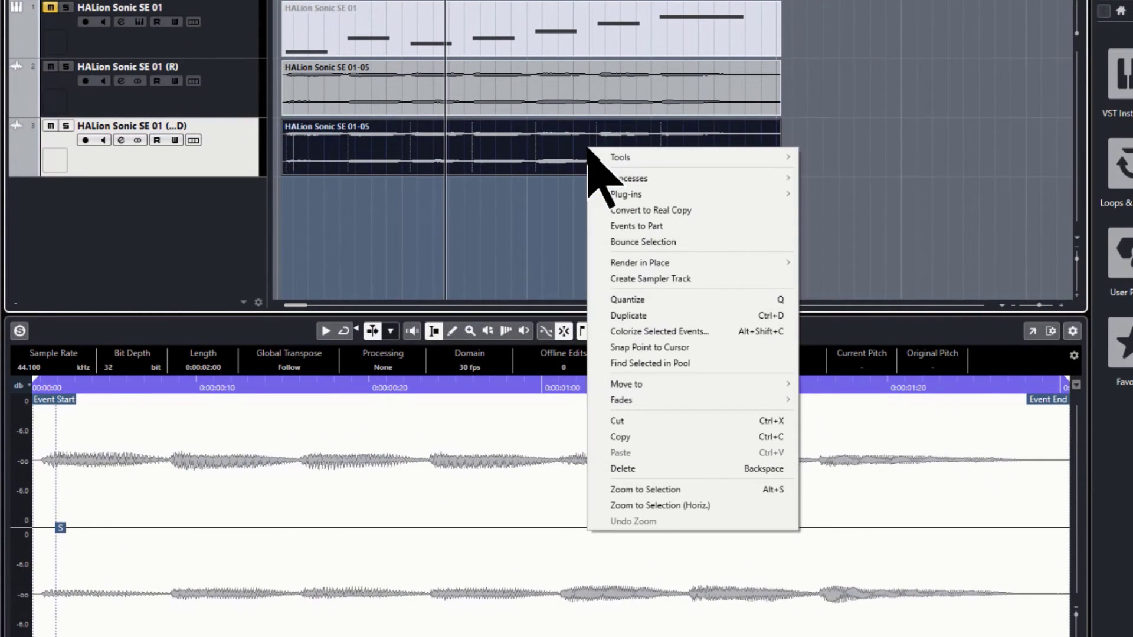
key(Down)
key(Down)
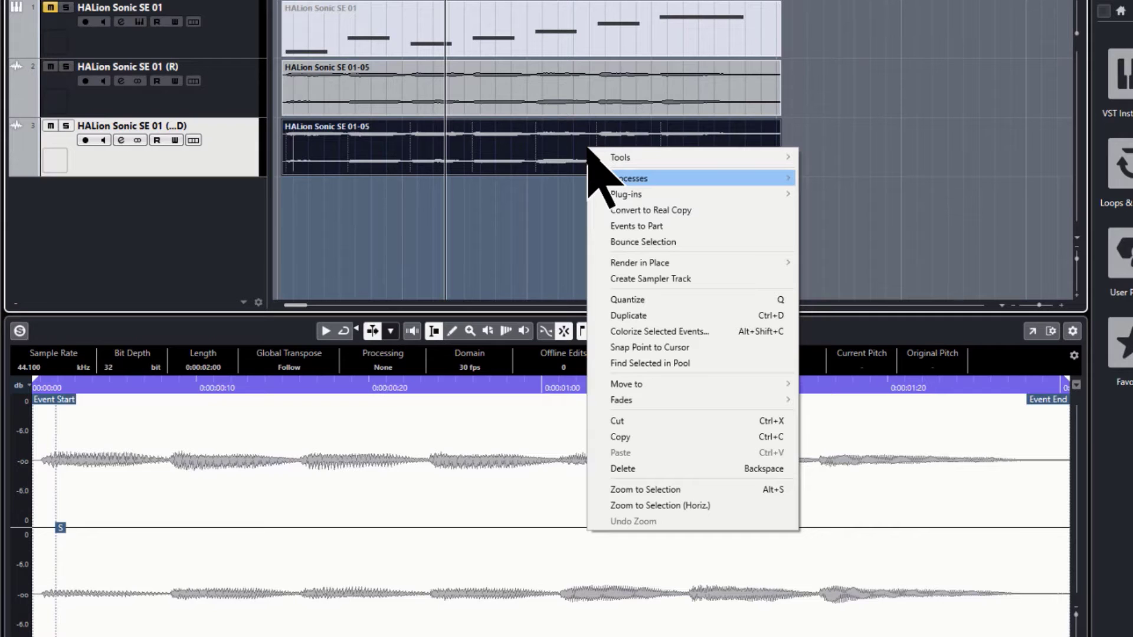
key(Right)
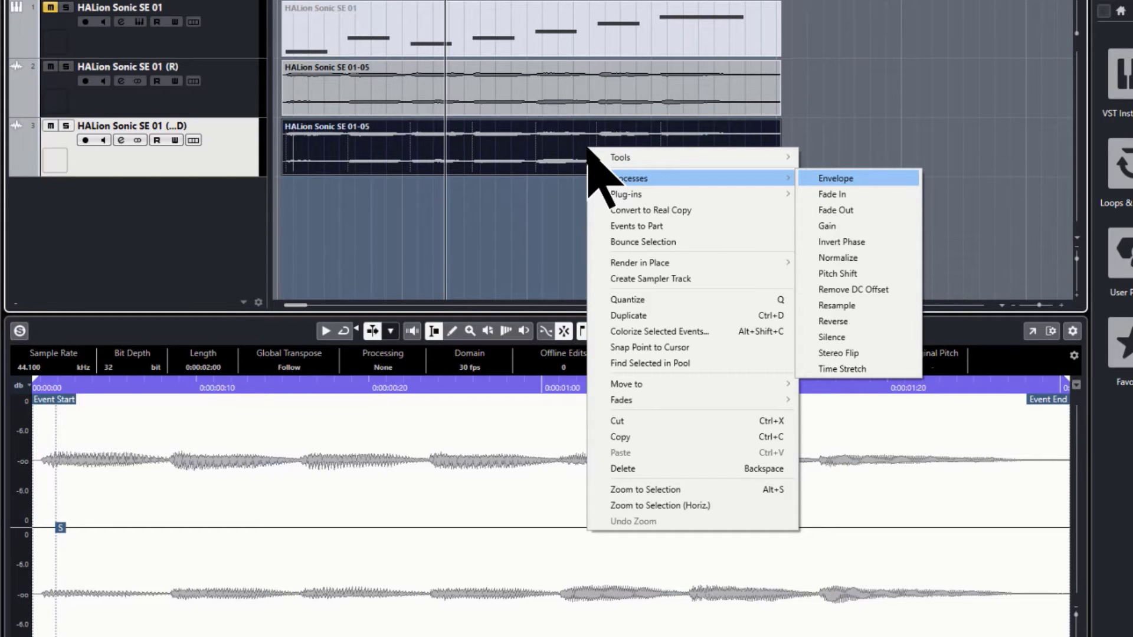
key(Up)
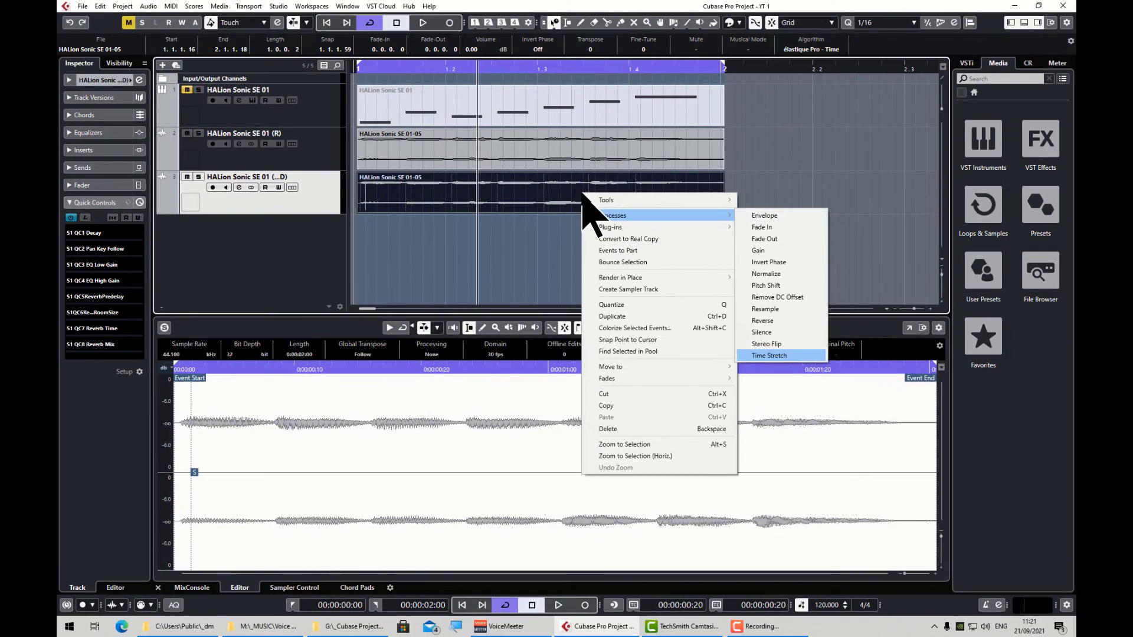
key(Return)
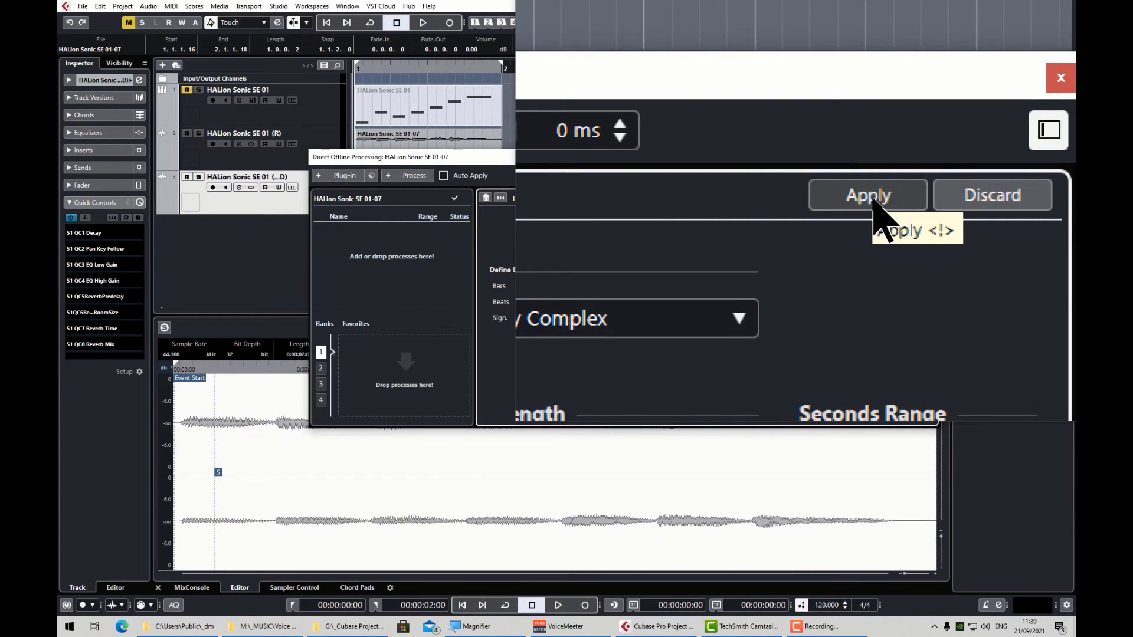
- Apply the time stretch as a new version so it affects only the duplicated track's event, and close the offline processing window
click(873, 201)
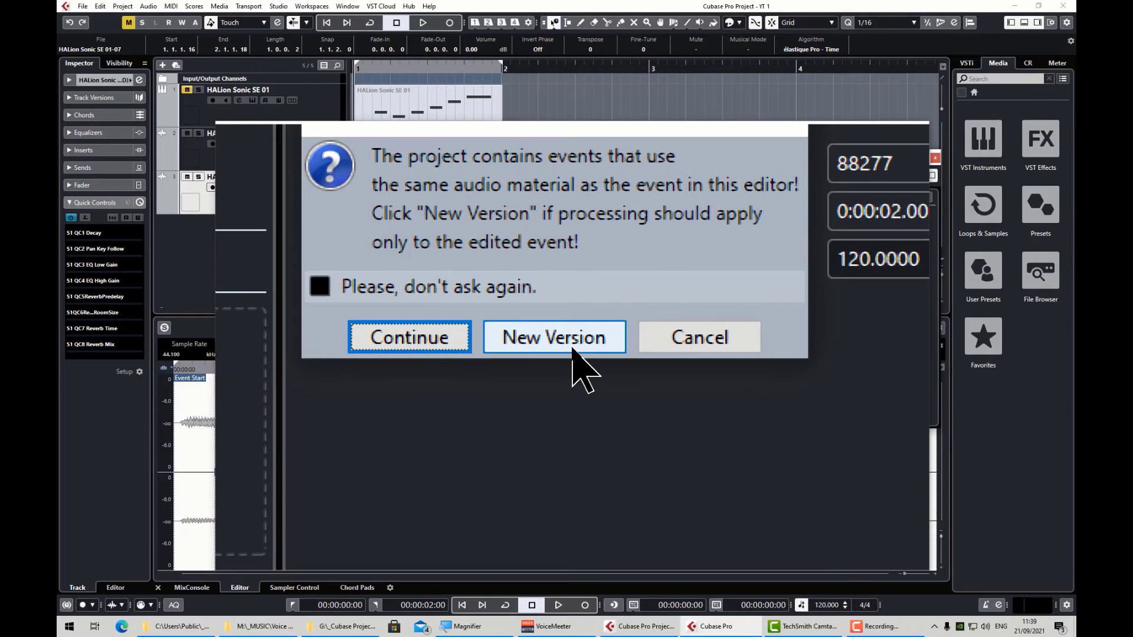
click(572, 347)
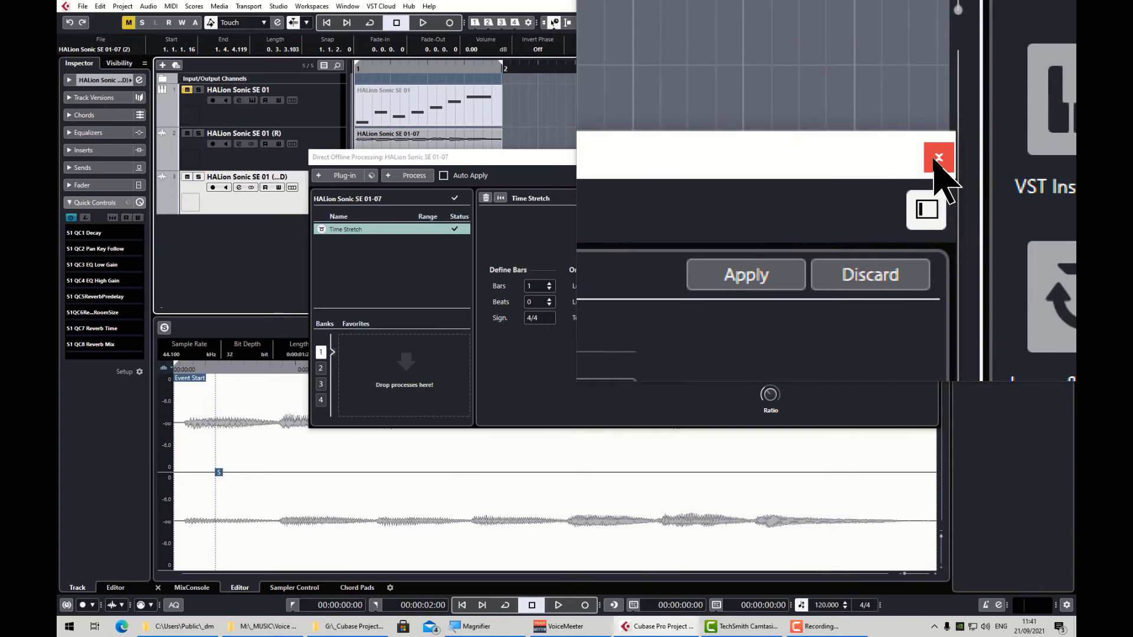
click(933, 155)
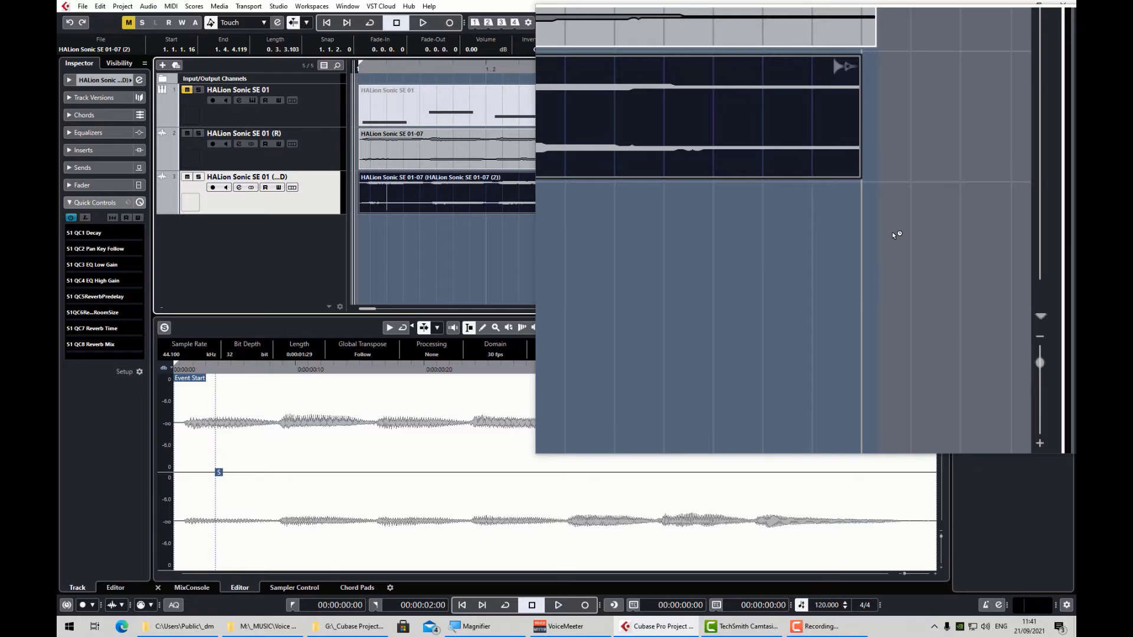
key(super+Escape)
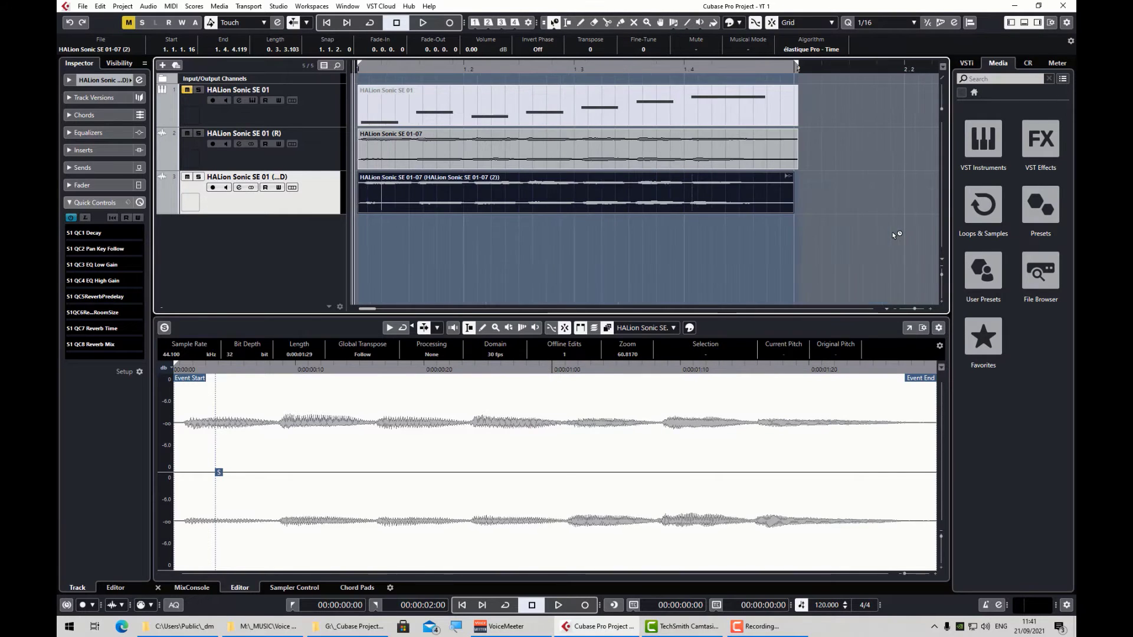
- Duplicate the audio event on the HALion Sonic SE 01 (R) track once, directly after the original
key(g)
key(g)
key(g)
key(g)
key(g)
key(g)
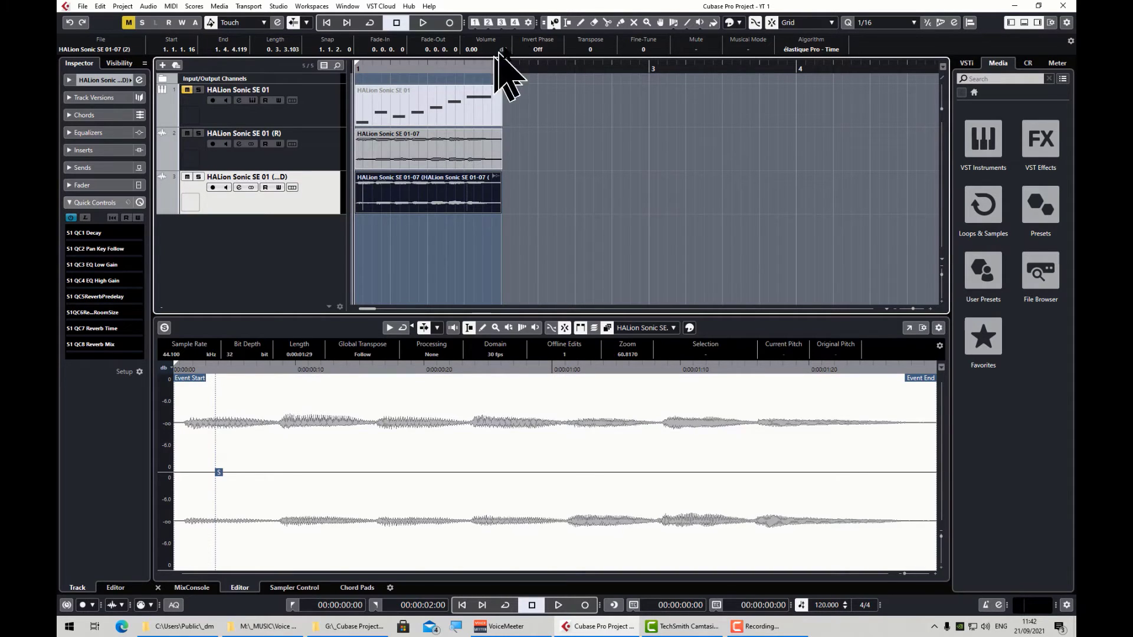
click(415, 123)
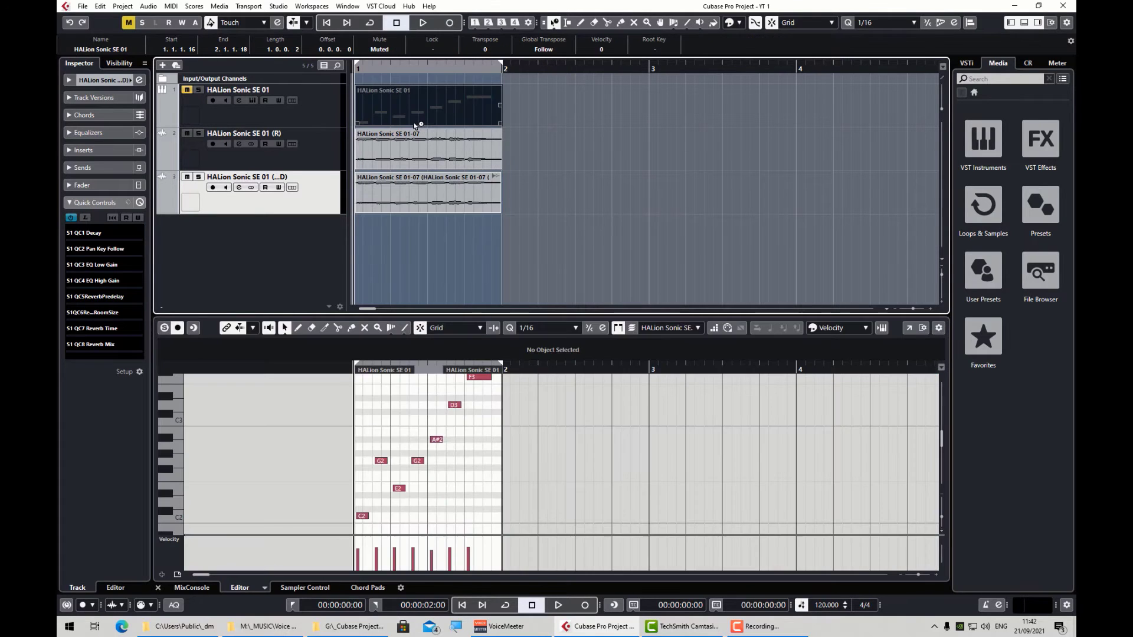
click(417, 140)
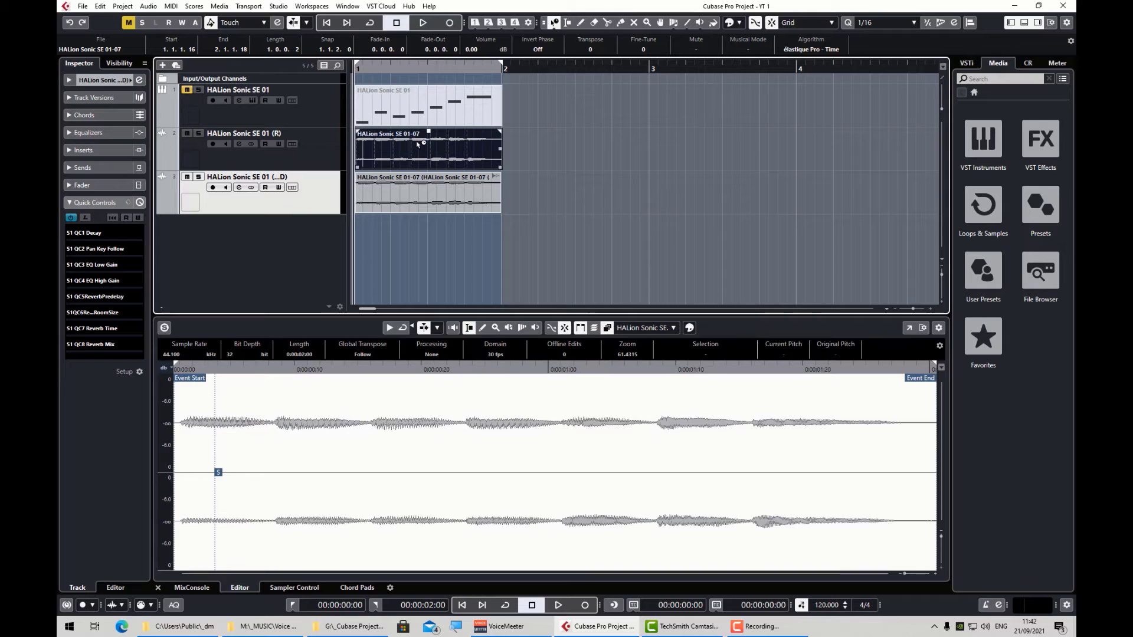
right_click(417, 144)
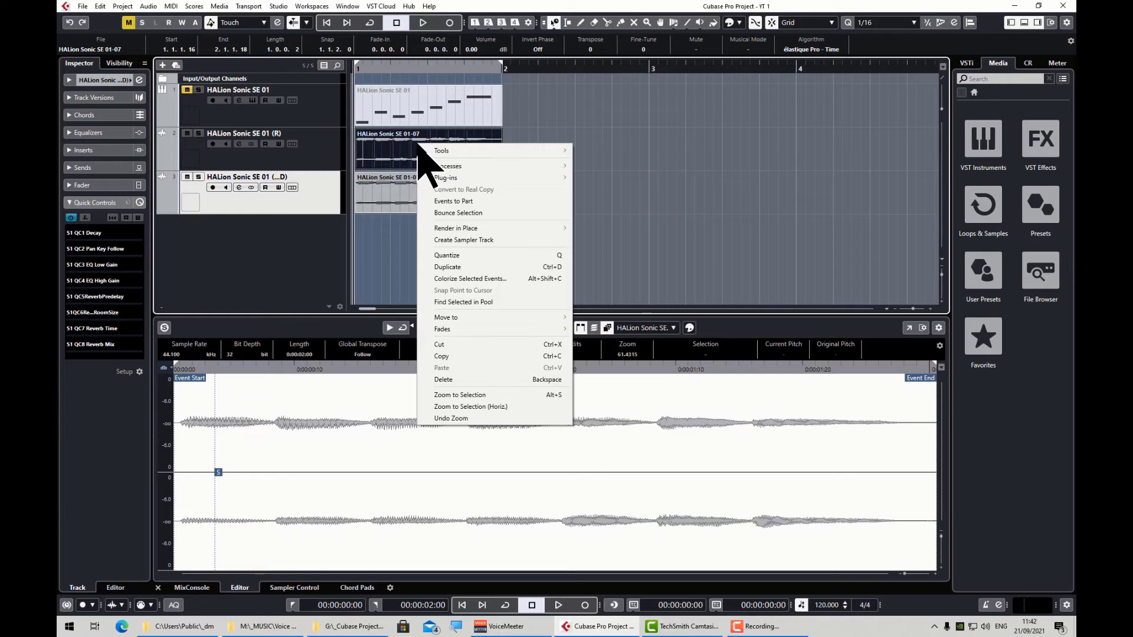
key(super+plus)
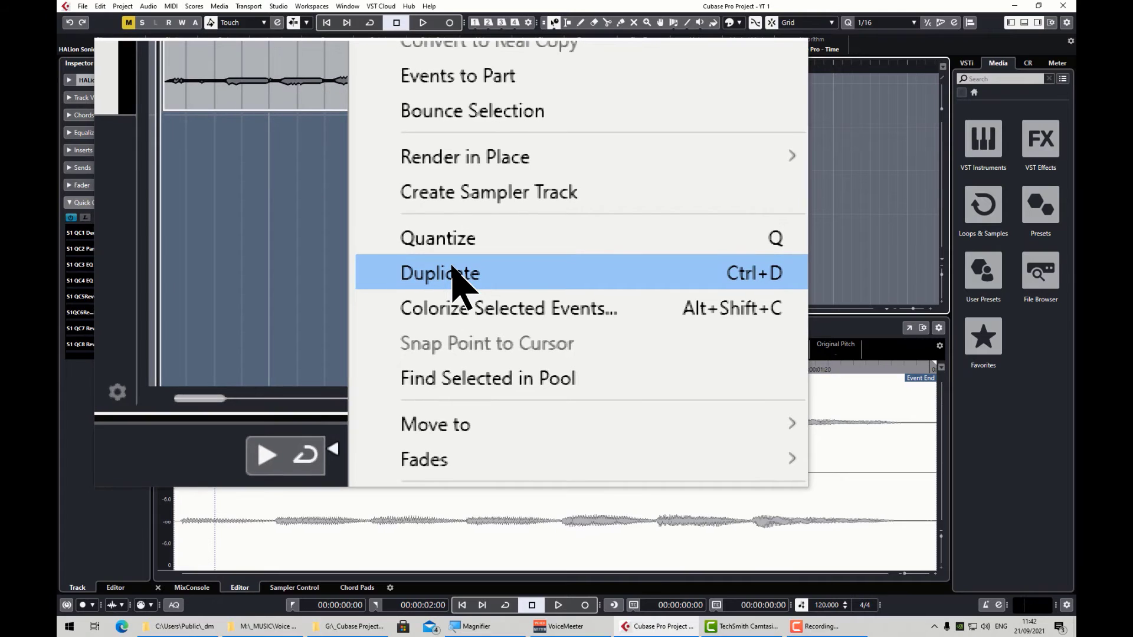
click(453, 269)
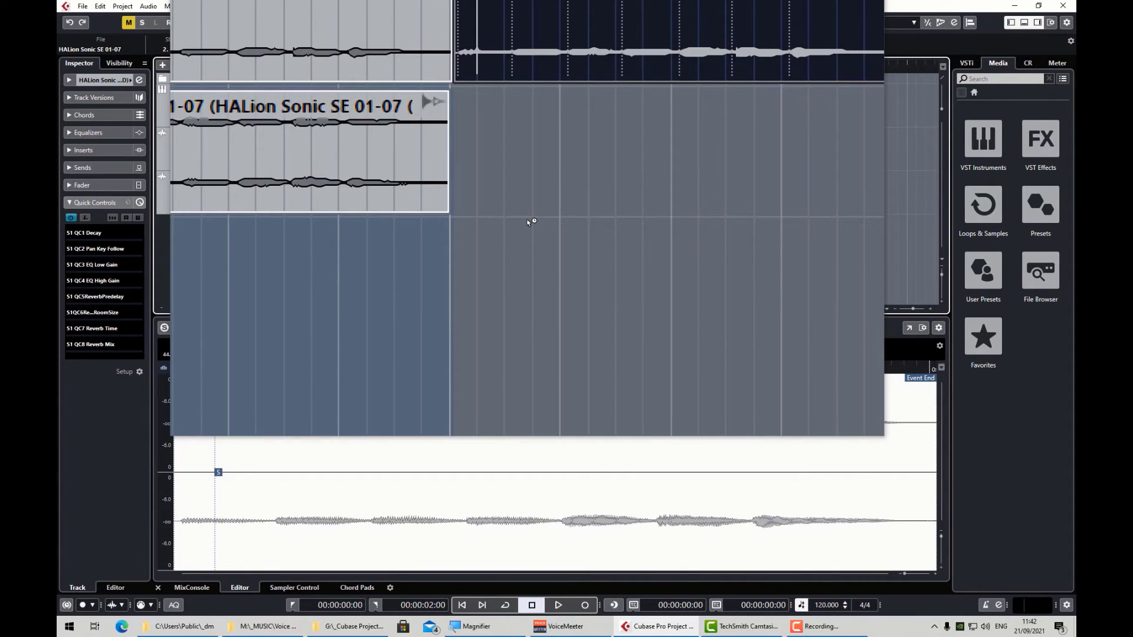
key(super+Escape)
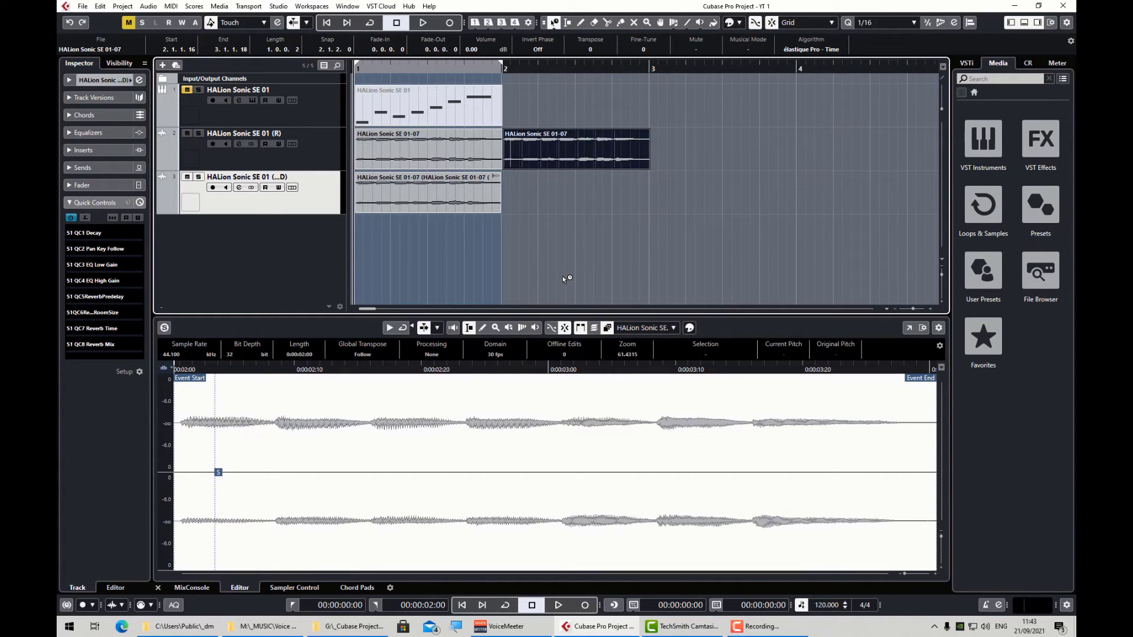
- Keep duplicating the event on the HALion Sonic SE 01 (R) track until the consecutive copies reach bar 35
key(ctrl+d)
key(ctrl+d)
key(ctrl+d)
key(ctrl+d)
key(ctrl+d)
key(ctrl+d)
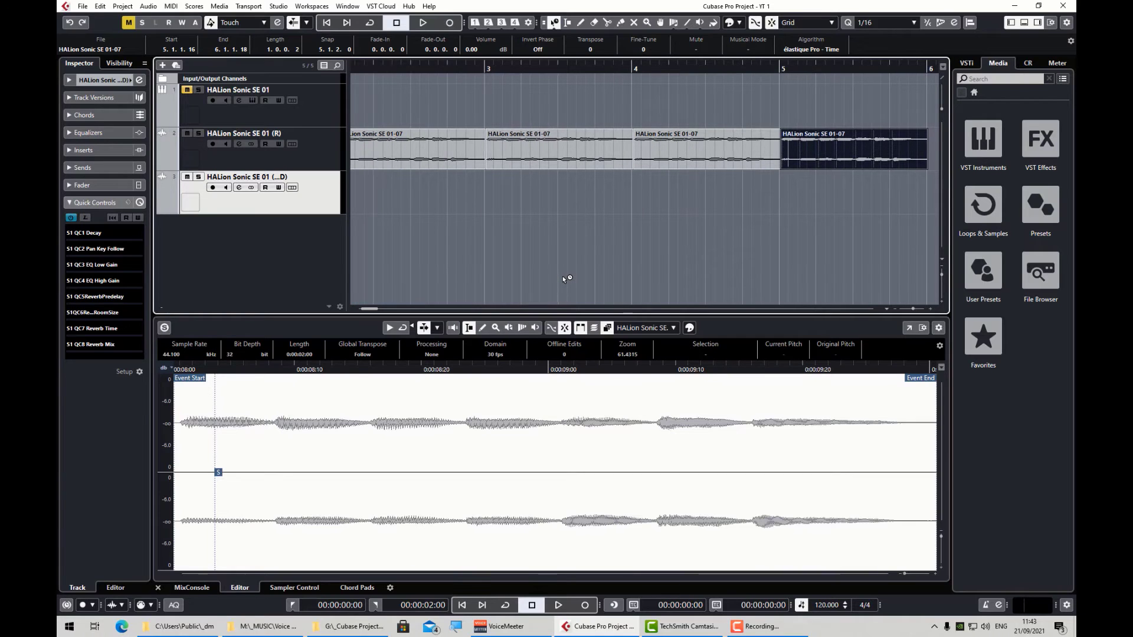
key(ctrl+d)
key(ctrl+d)
key(ctrl+d)
key(ctrl+d)
key(ctrl+d)
key(ctrl+d)
key(ctrl+d)
key(ctrl+d)
key(ctrl+d)
key(ctrl+d)
key(ctrl+d)
key(ctrl+d)
key(ctrl+d)
key(ctrl+d)
key(ctrl+d)
key(ctrl+d)
key(ctrl+d)
key(ctrl+d)
key(ctrl+d)
key(ctrl+d)
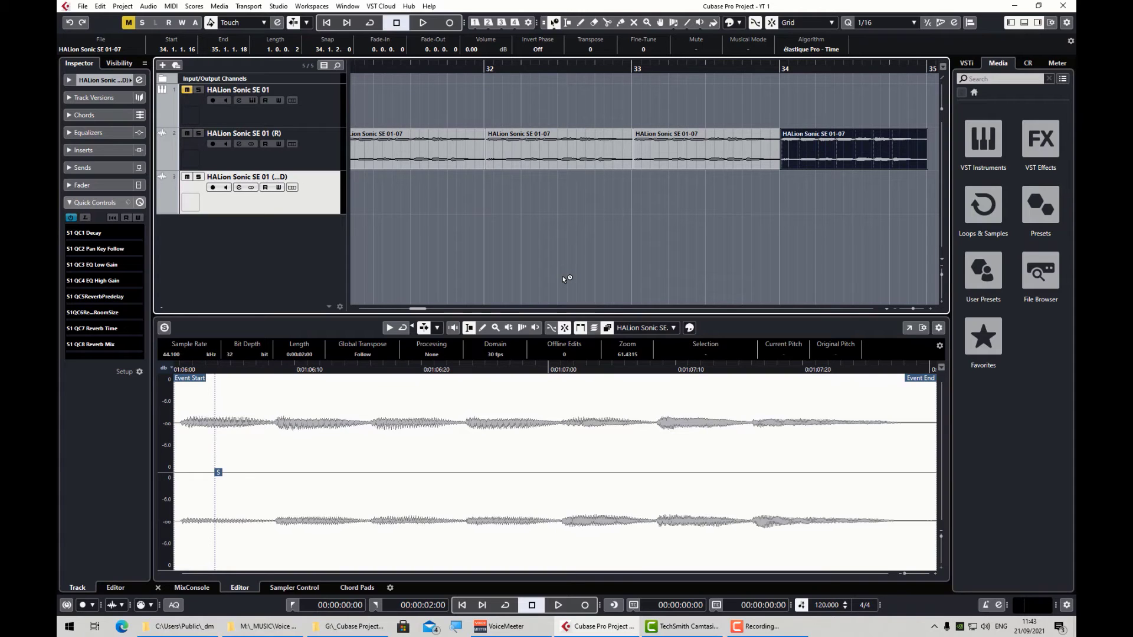
- Briefly play the project from the start and stop playback
key(space)
key(space)
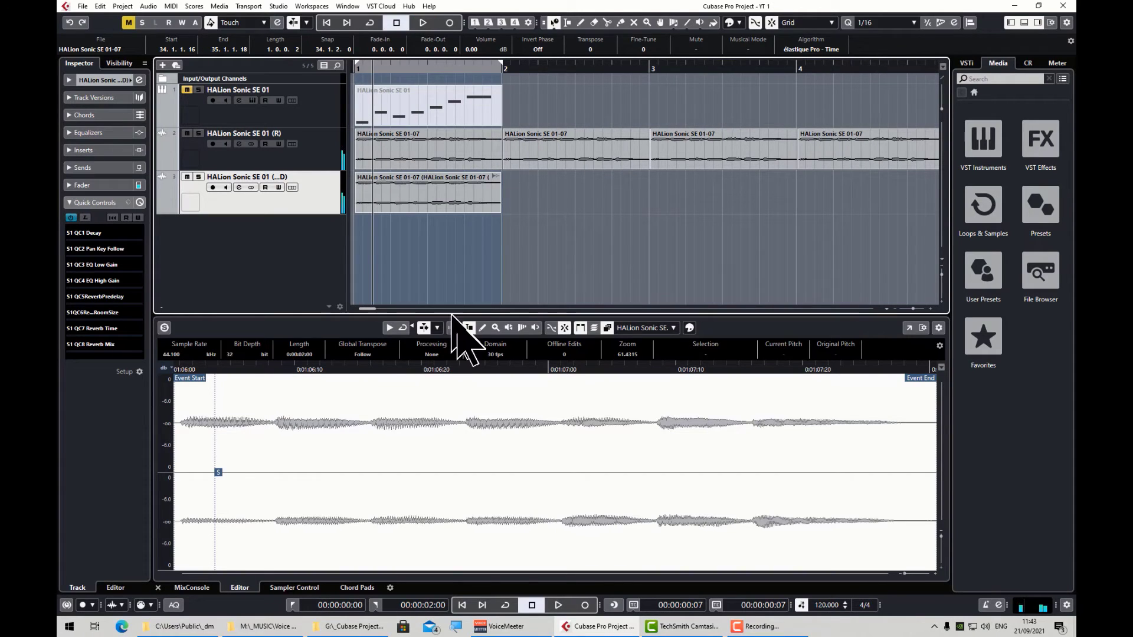
- Duplicate the time-stretched event on the HALion Sonic SE 01 (...D) track repeatedly, end to end, until the consecutive copies extend past bar 36
right_click(561, 271)
click(459, 254)
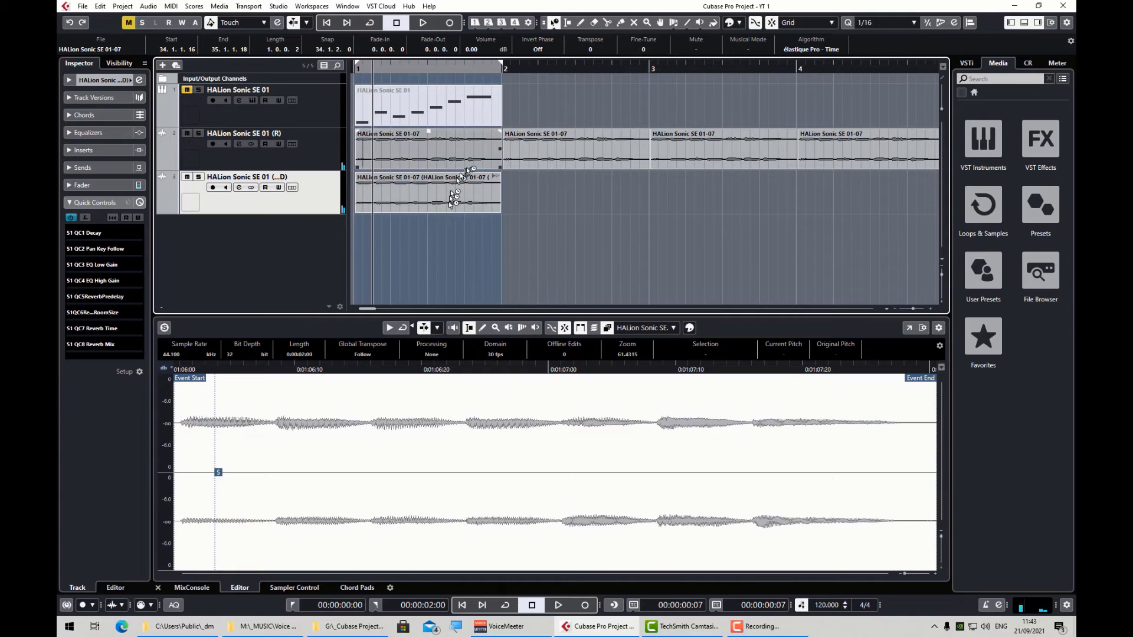
click(457, 198)
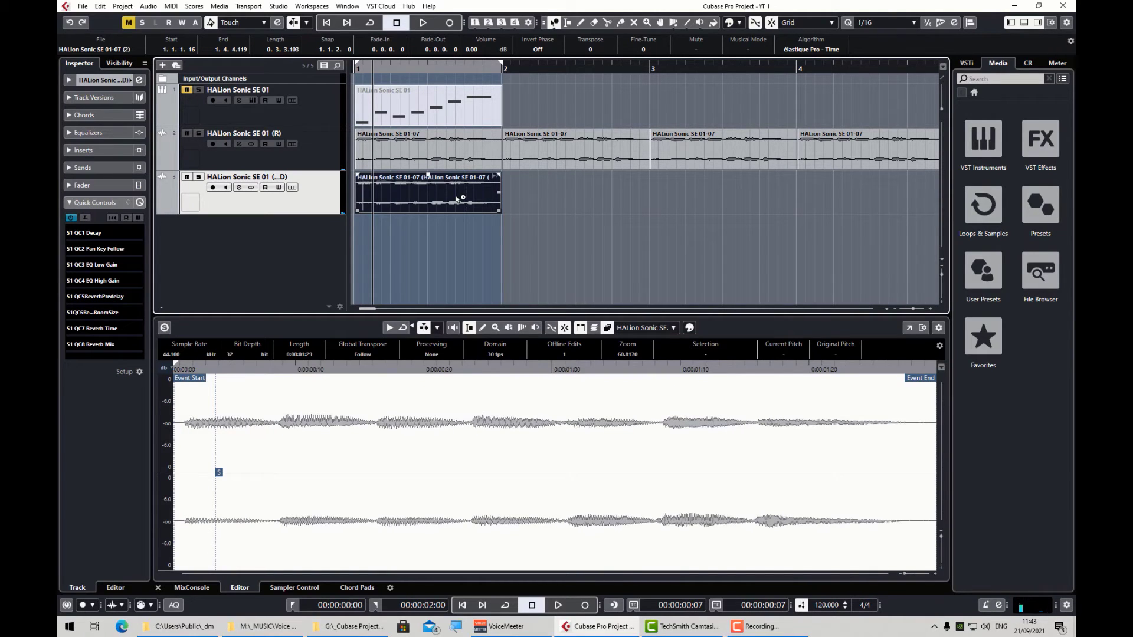
key(ctrl+d)
key(ctrl+d)
key(ctrl+d)
key(ctrl+d)
key(ctrl+d)
key(ctrl+d)
key(ctrl+d)
key(ctrl+d)
key(ctrl+d)
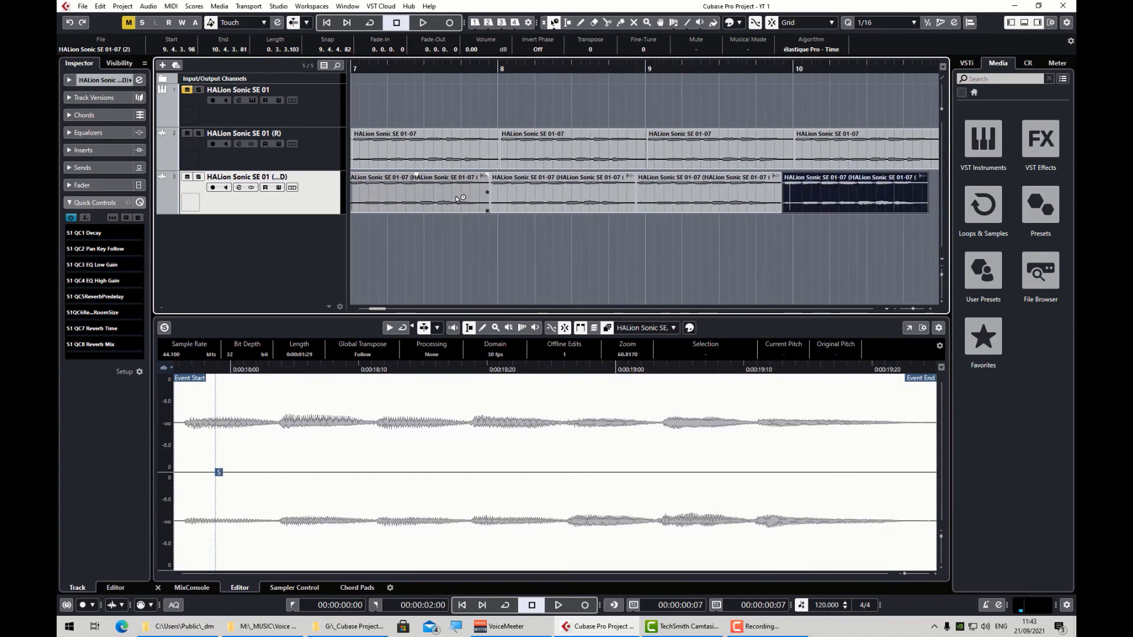
key(ctrl+d)
key(ctrl+d)
key(ctrl+d)
key(ctrl+d)
key(ctrl+d)
key(ctrl+d)
key(ctrl+d)
key(ctrl+d)
key(ctrl+d)
key(ctrl+d)
key(ctrl+d)
key(ctrl+d)
key(ctrl+d)
key(ctrl+d)
key(ctrl+d)
key(ctrl+d)
key(ctrl+d)
key(ctrl+d)
key(ctrl+d)
key(ctrl+d)
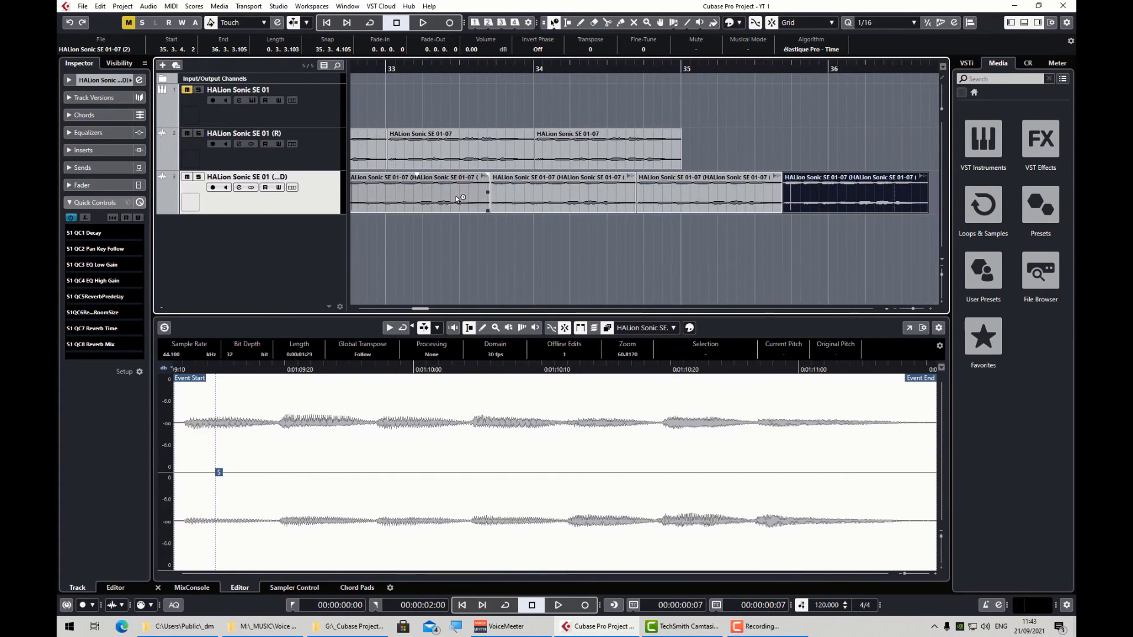
- Play both looping tracks together from the project start to past bar 35, and stop playback
key(Home)
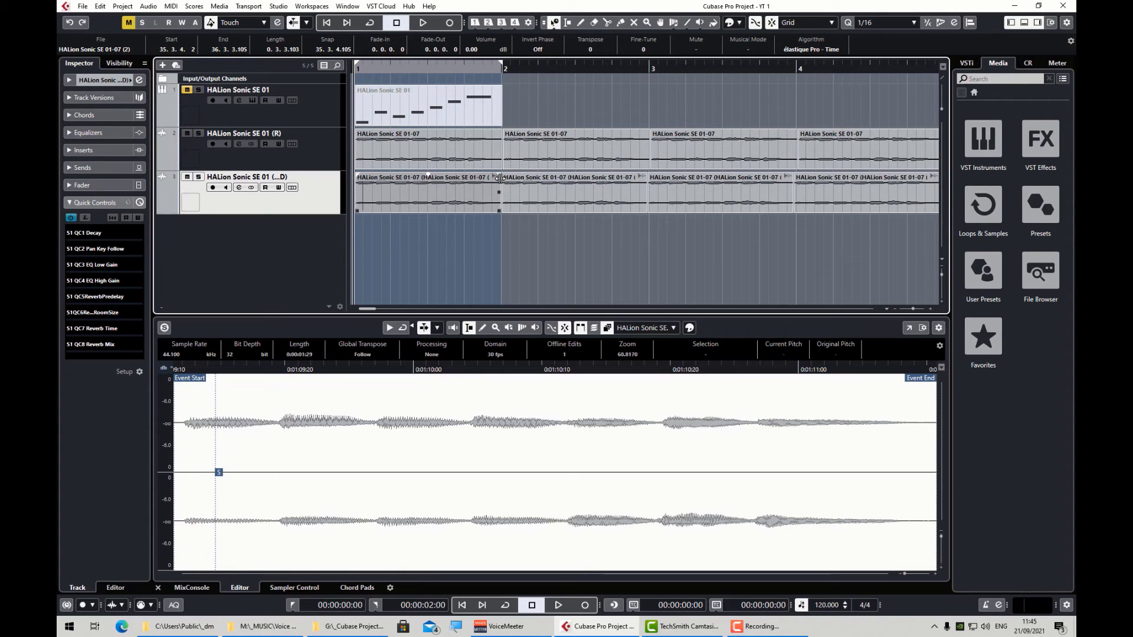
key(space)
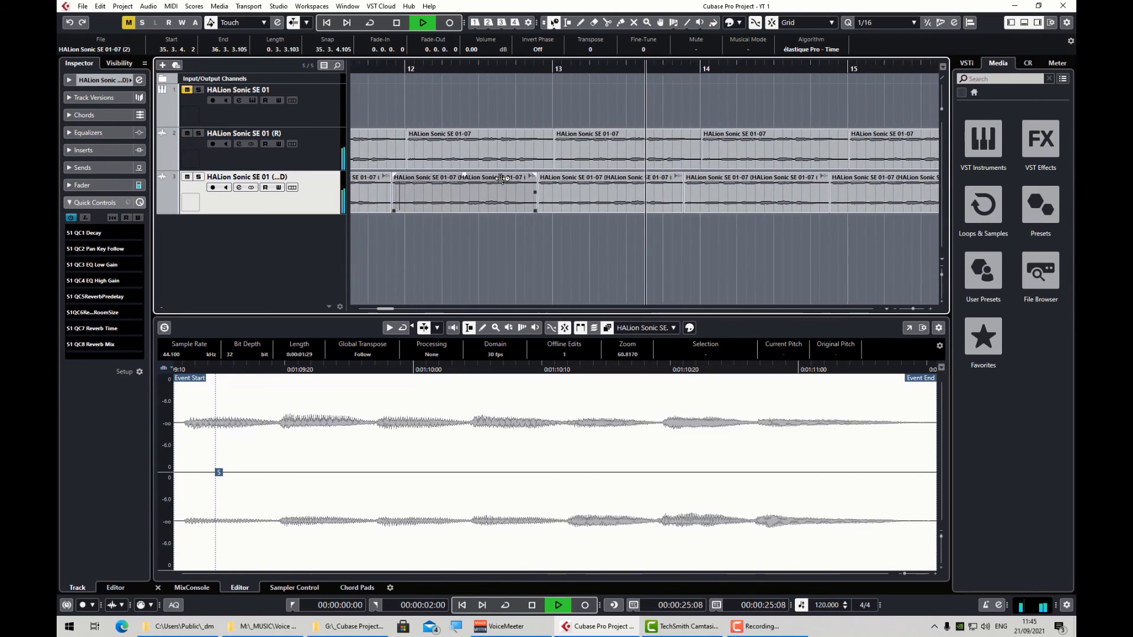
click(502, 179)
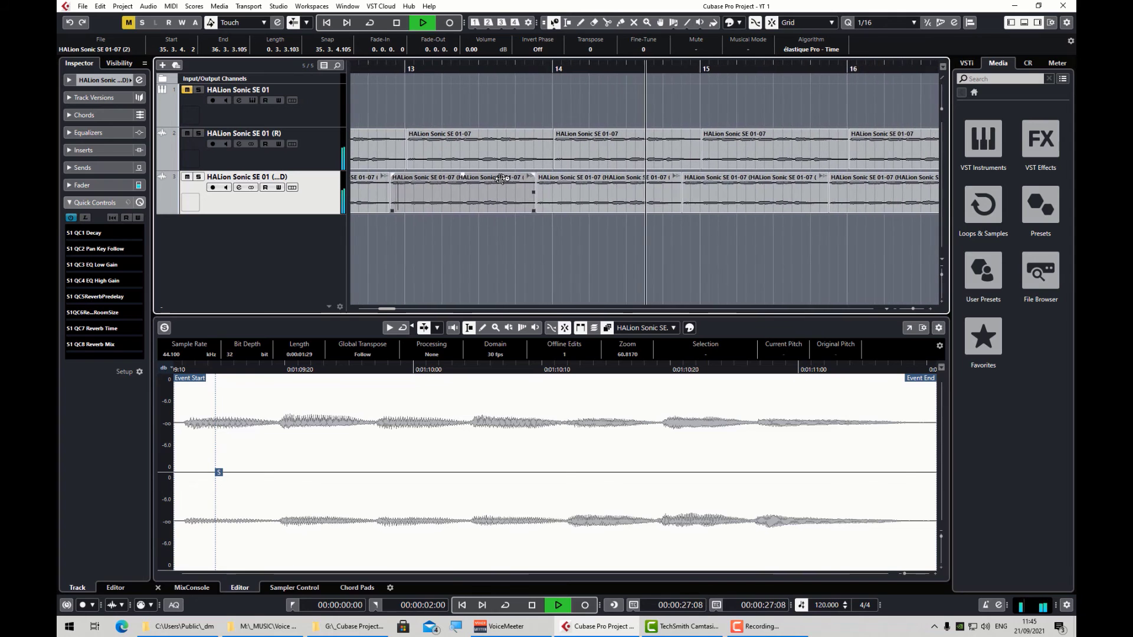
click(501, 178)
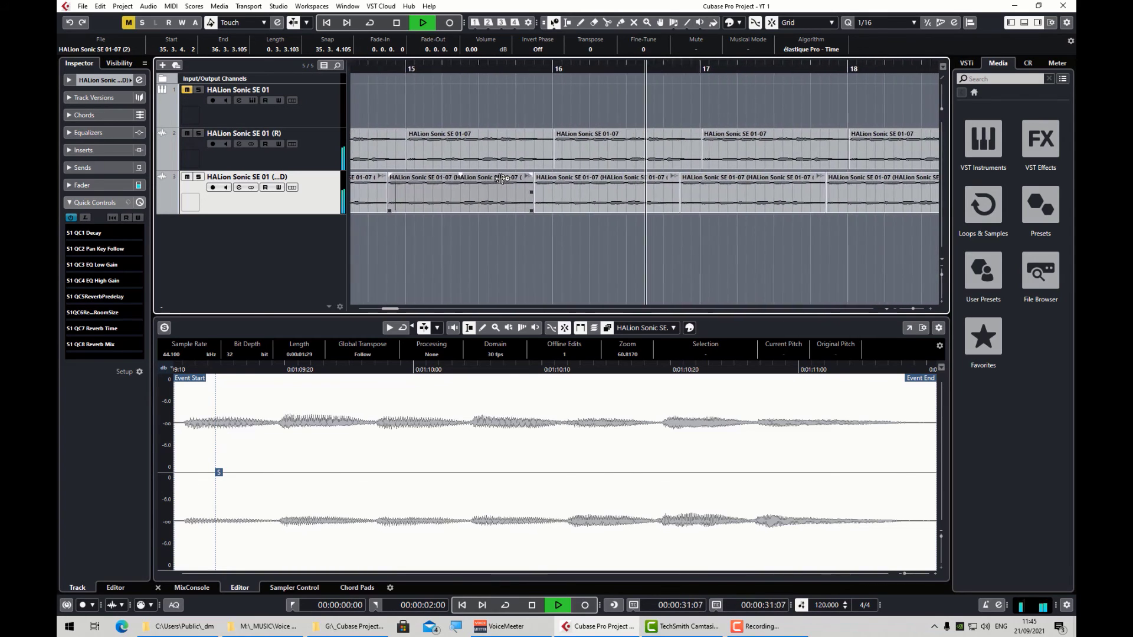
click(501, 179)
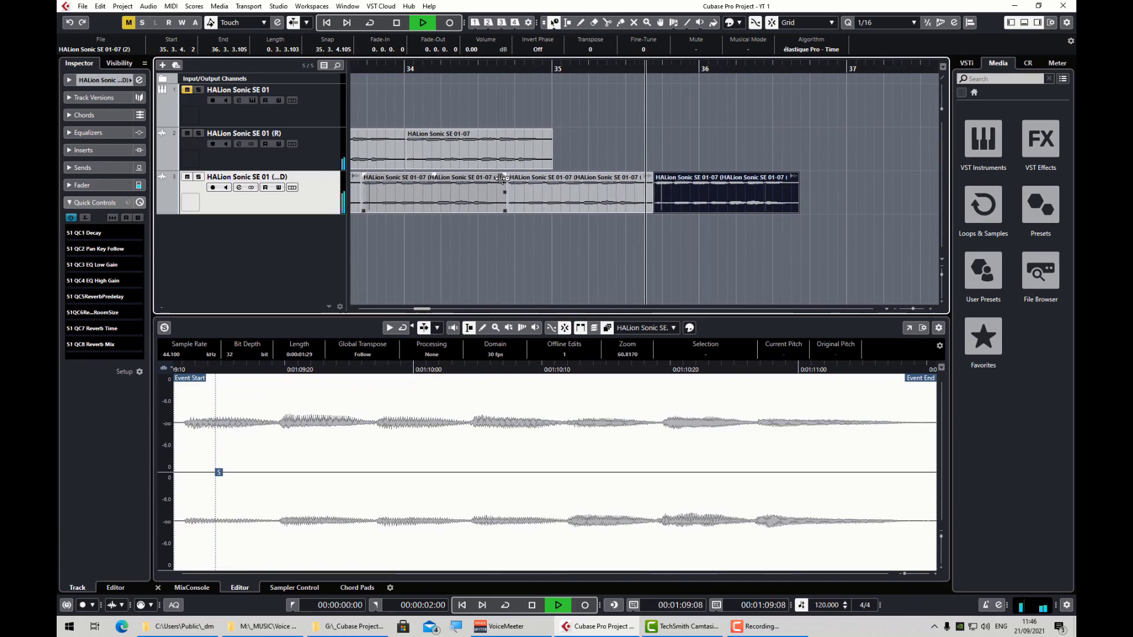
key(space)
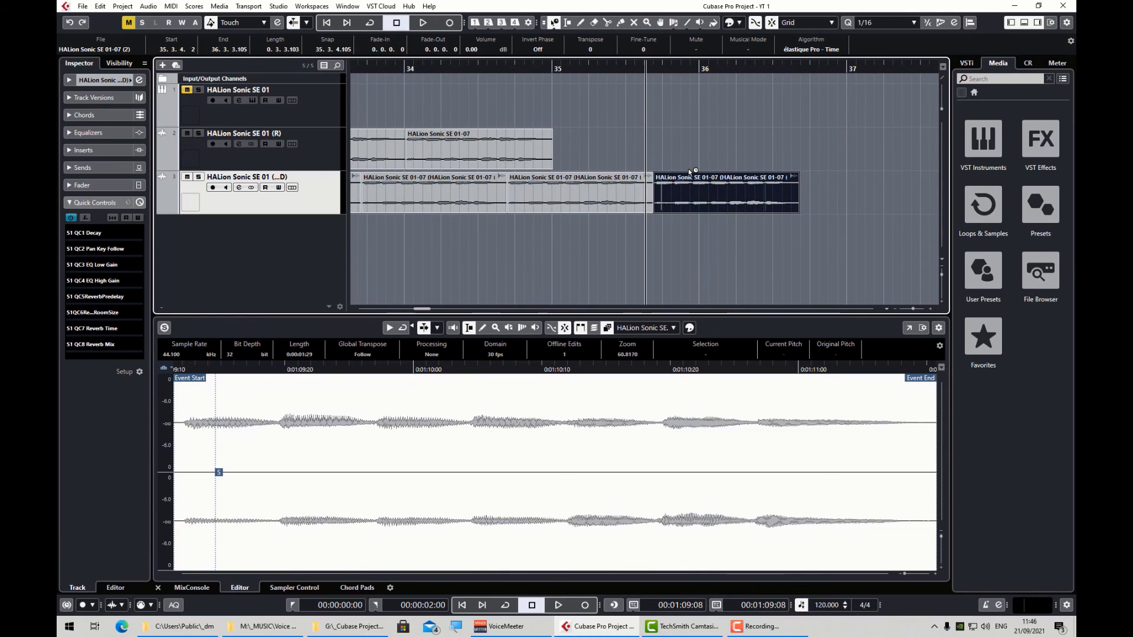